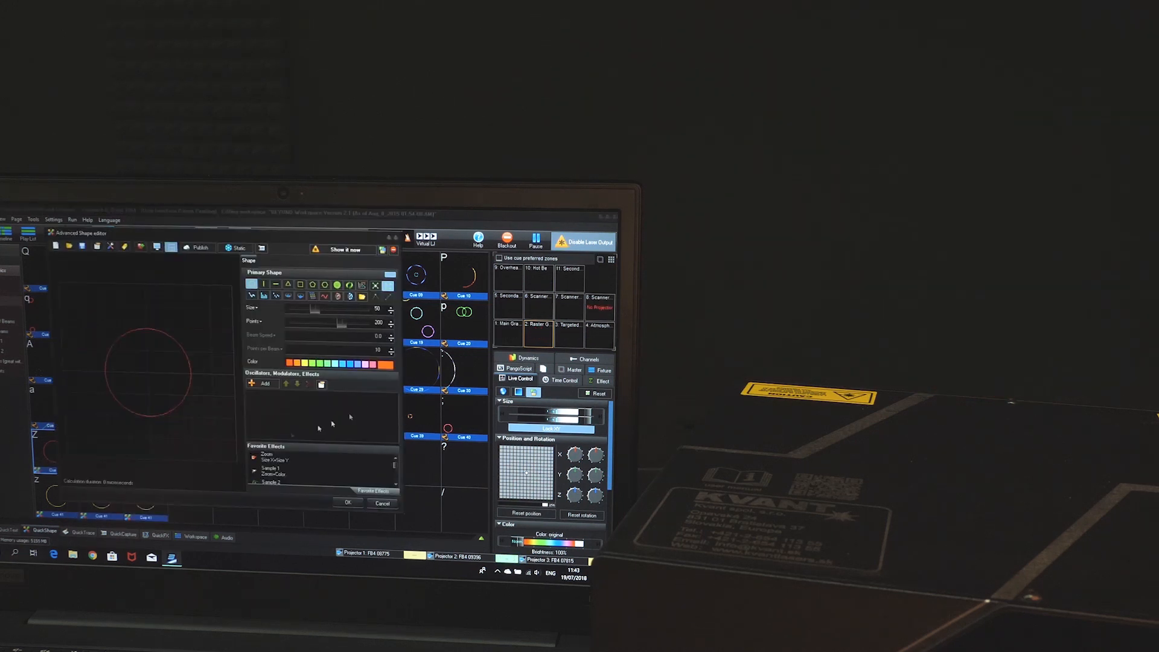
Set the circle's colour to pure yellow (R255 G255 B0, FFFF00) in the Color dialog.
{"action": "left_click", "coordinate": [384, 367]}
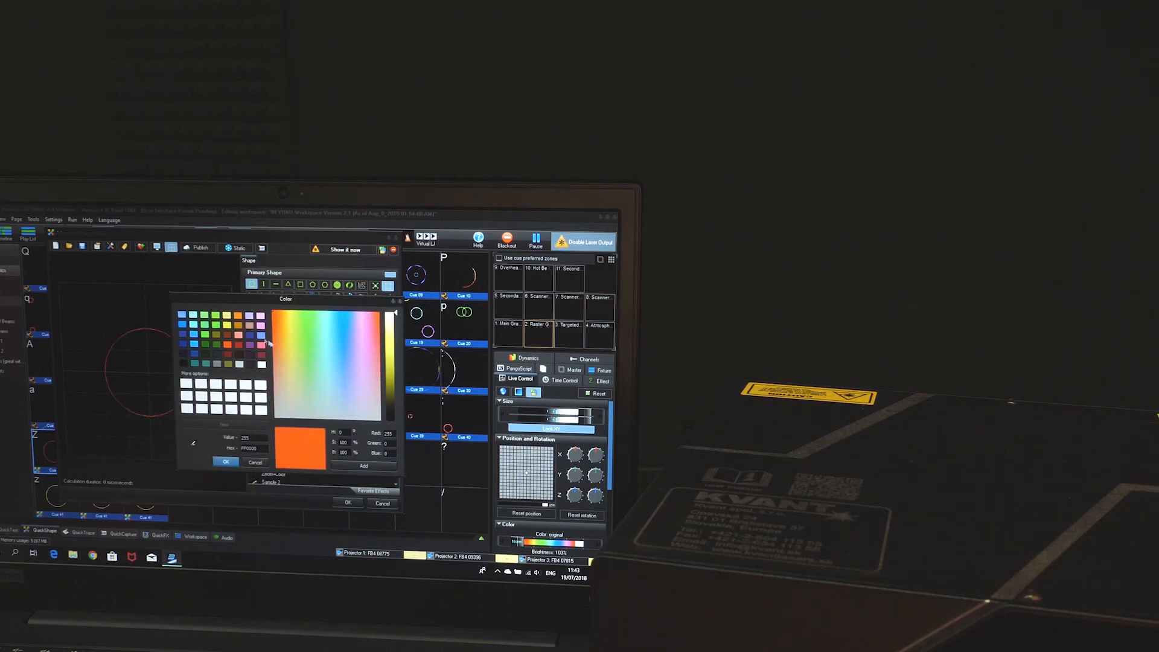
{"action": "left_click", "coordinate": [227, 463]}
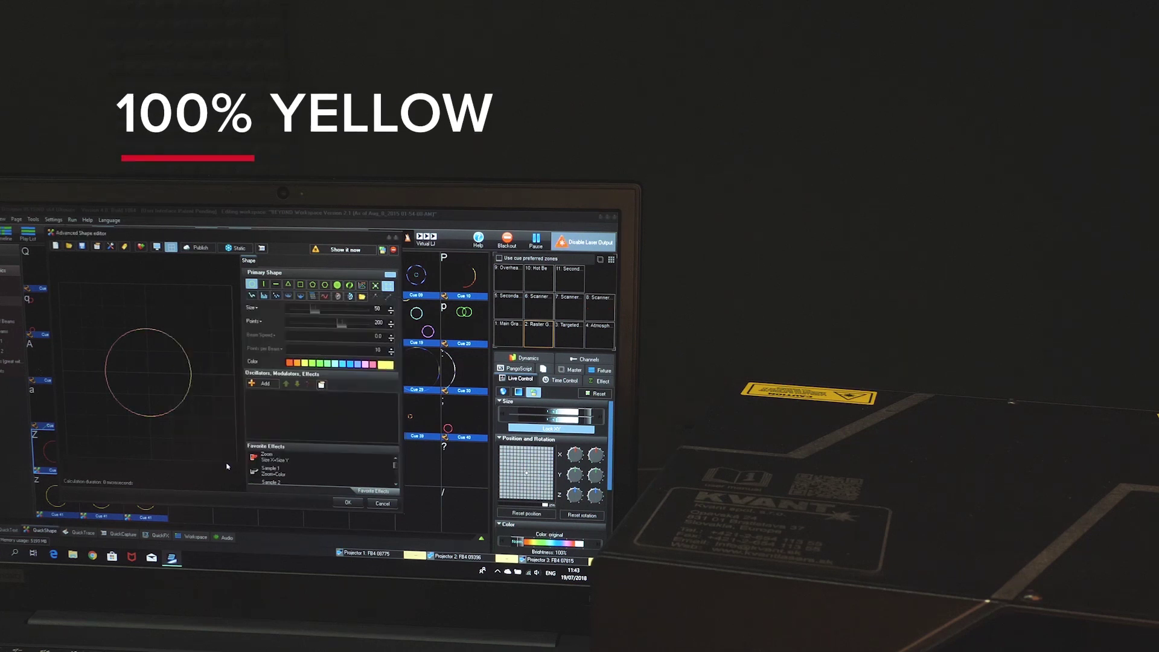
{"action": "left_click", "coordinate": [332, 256]}
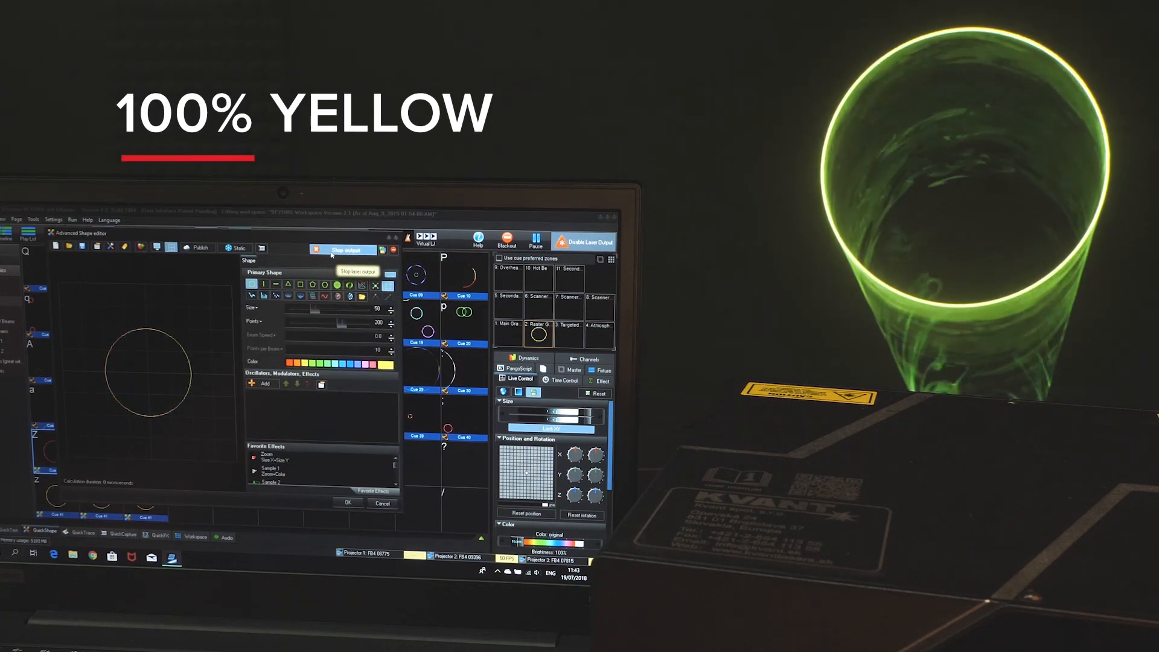